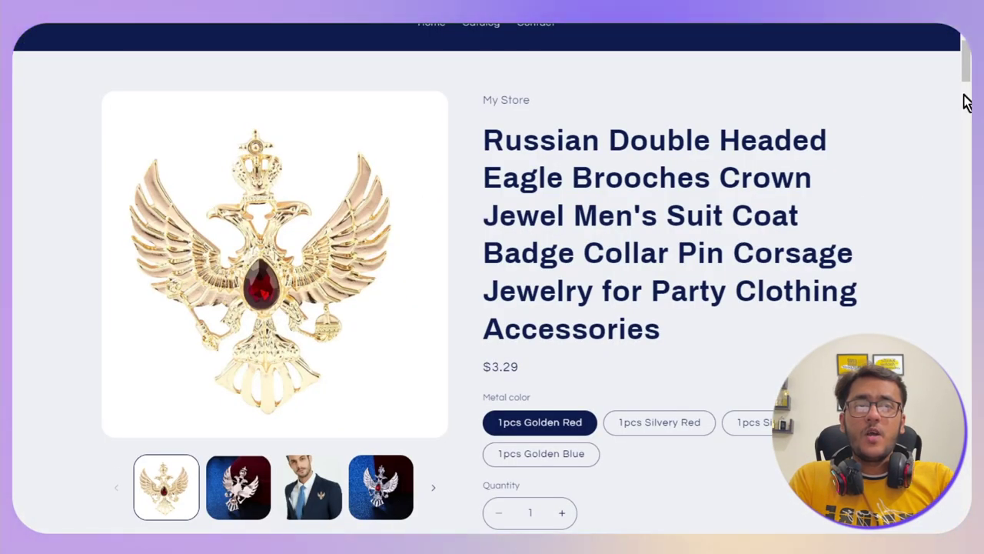
- Switch to the AliExpress listing for the Russian Double Headed Eagle brooch and its 5 reviews
scroll(354, 207, "up", 2)
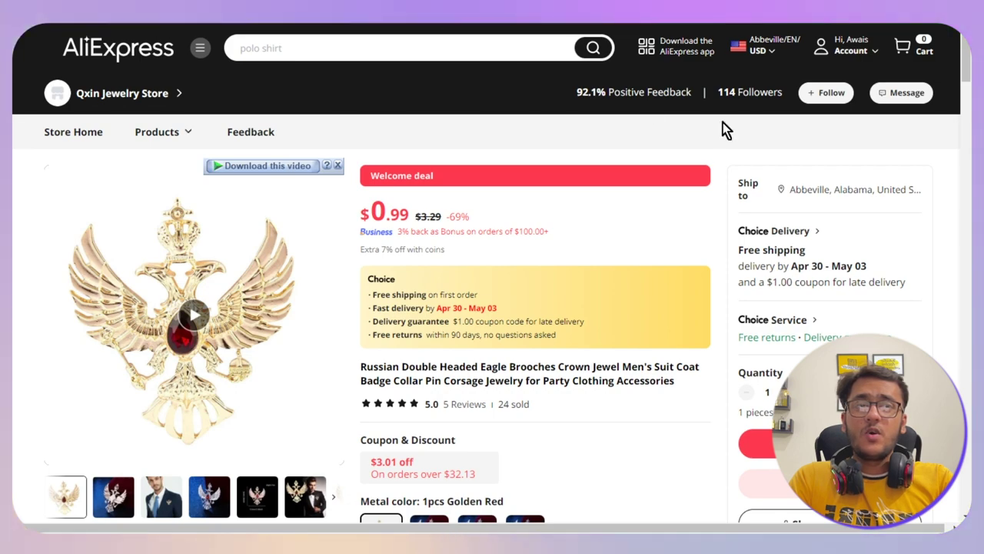
- Scroll the AliExpress listing to Customer Reviews (5) and check the five 5-star reviews
scroll(377, 308, "down", 15)
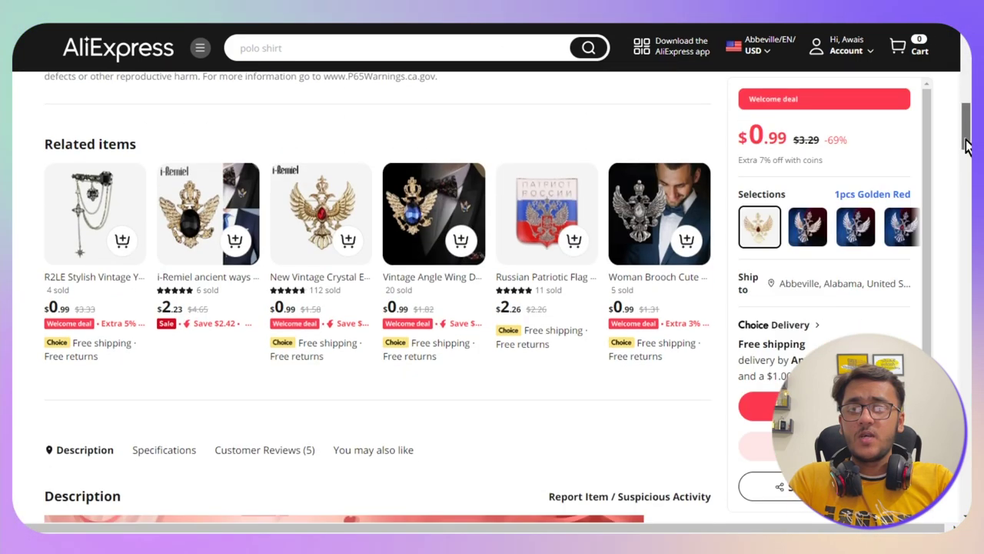
scroll(372, 274, "down", 15)
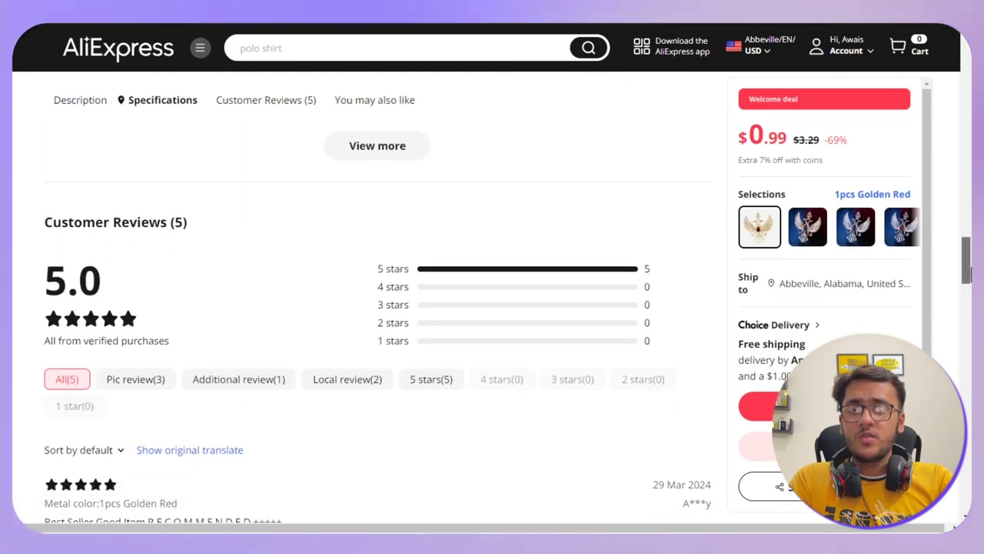
left_click_drag(18, 193, 142, 188)
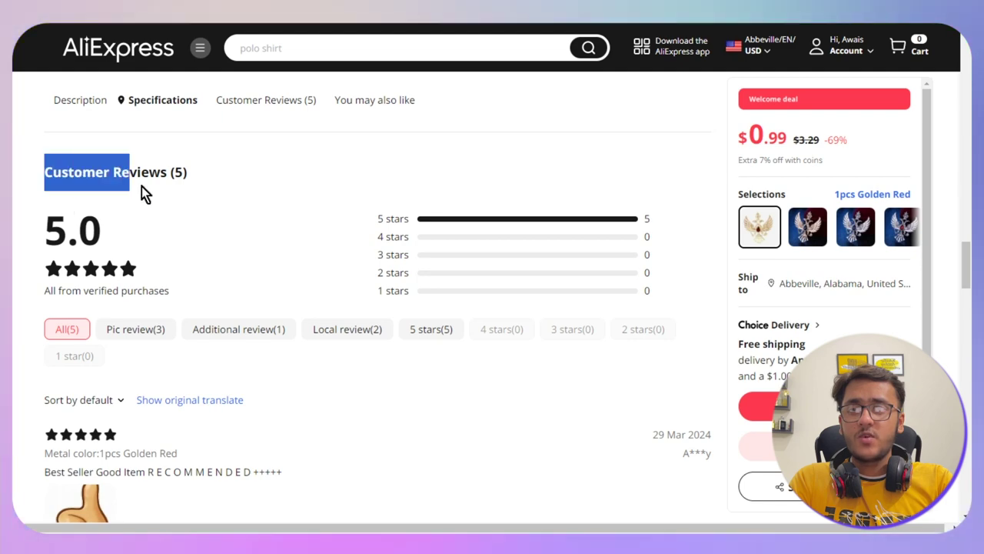
left_click(280, 201)
left_click_drag(968, 265, 933, 286)
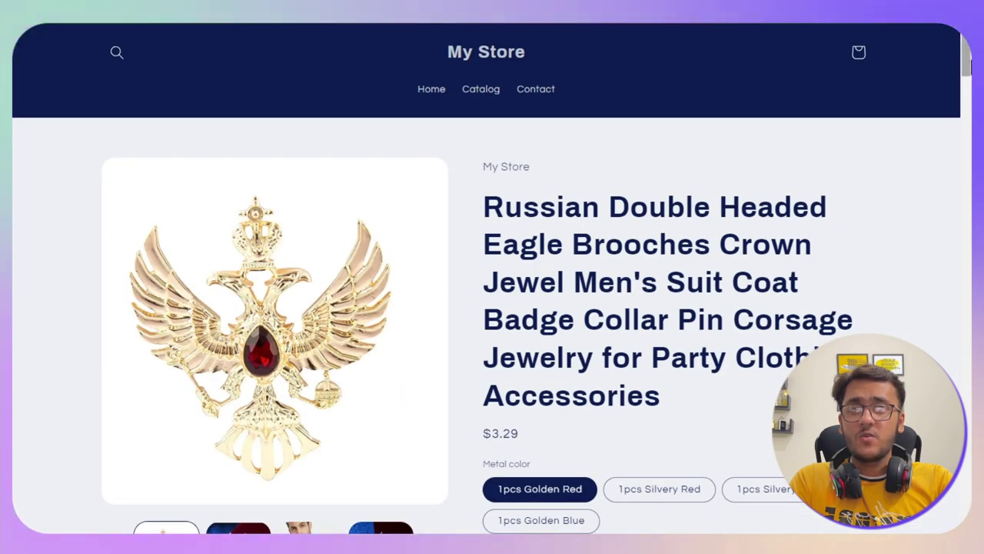
- Check that the storefront brooch page's Customer Reviews block is empty, then return to admin Home
left_click_drag(967, 66, 970, 481)
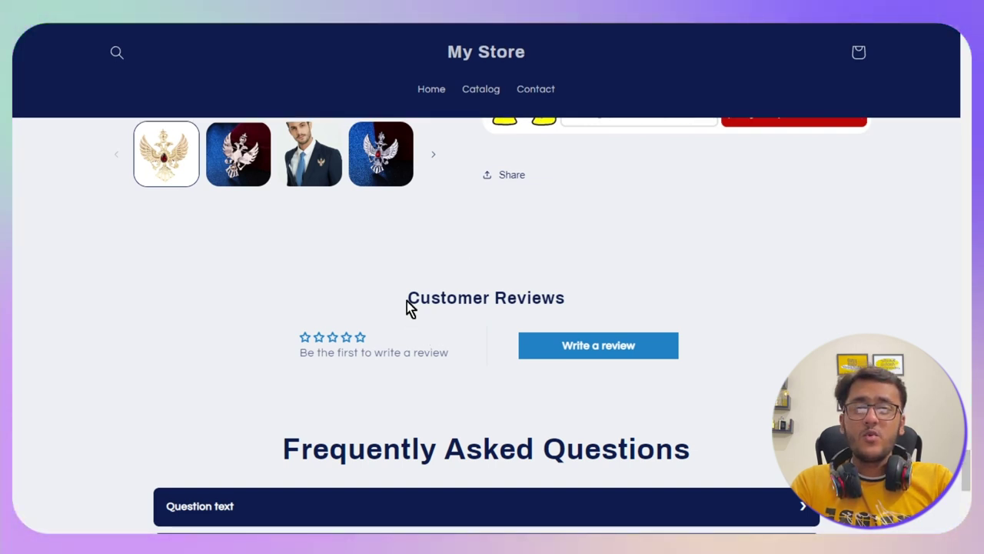
left_click_drag(406, 301, 658, 332)
left_click(514, 151)
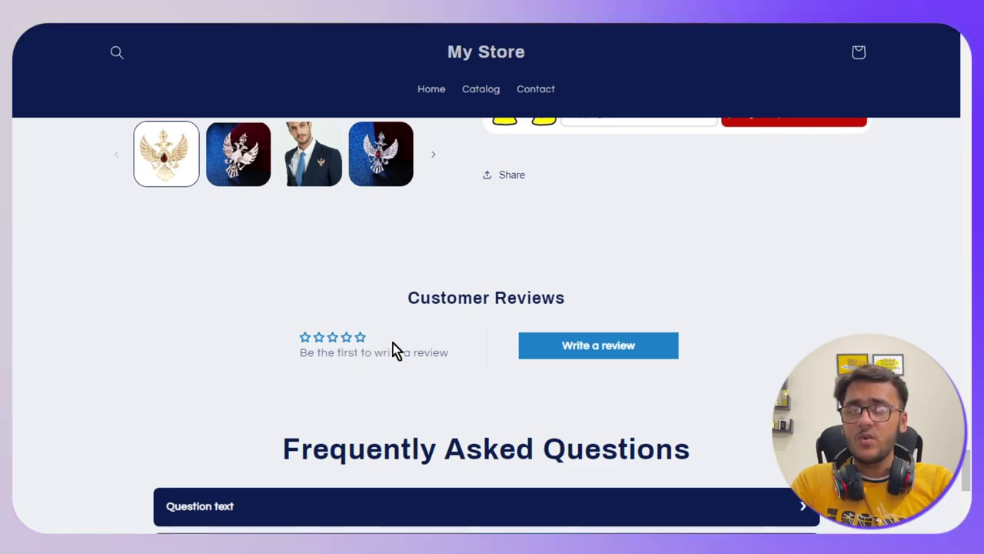
scroll(394, 348, "up", 15)
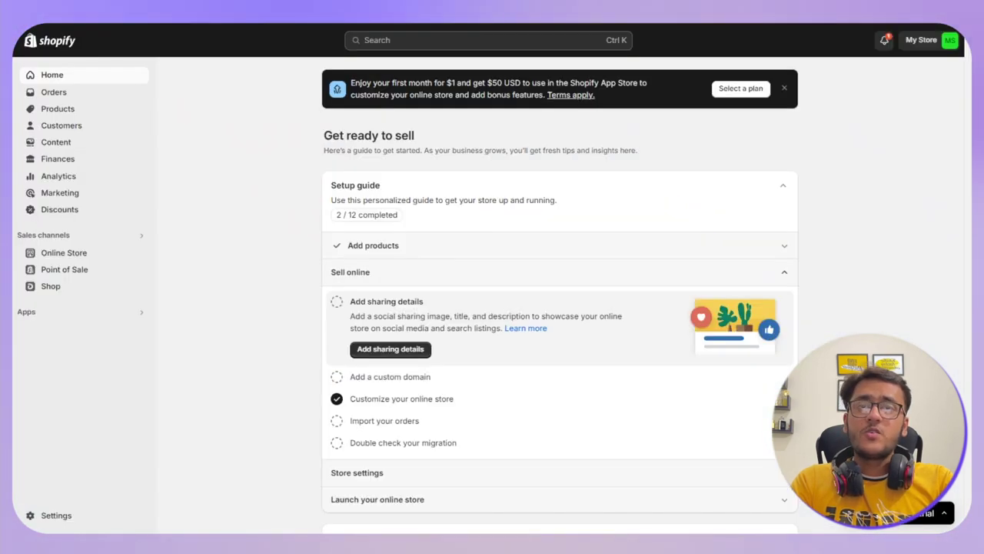
- Search the Shopify App Store from Apps for 'alireviews'
left_click(49, 315)
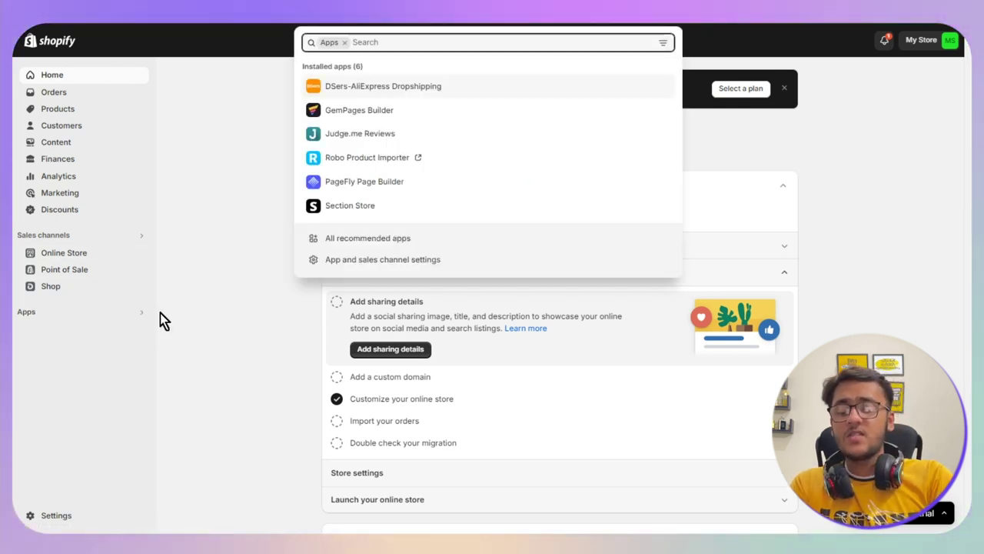
type("alirevie")
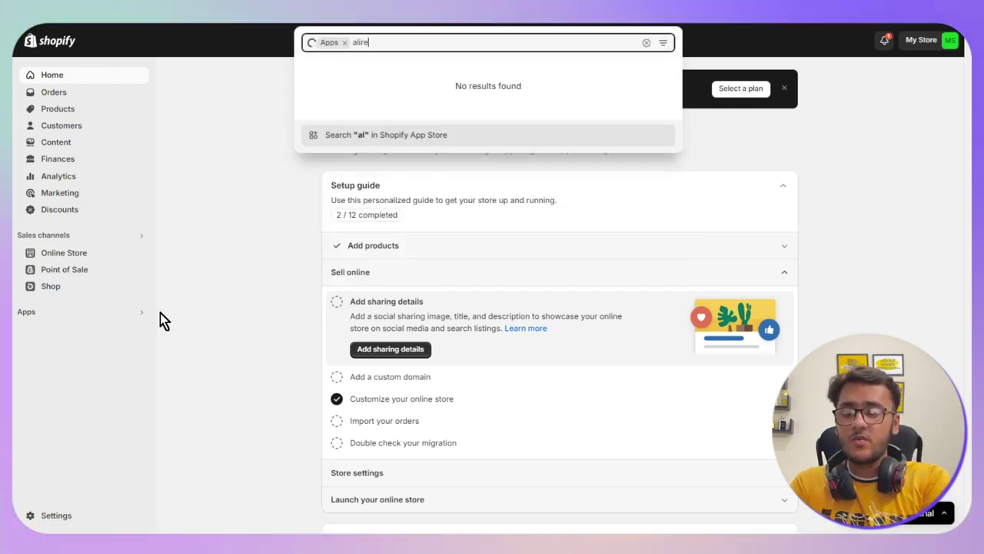
type("ws")
key("Return")
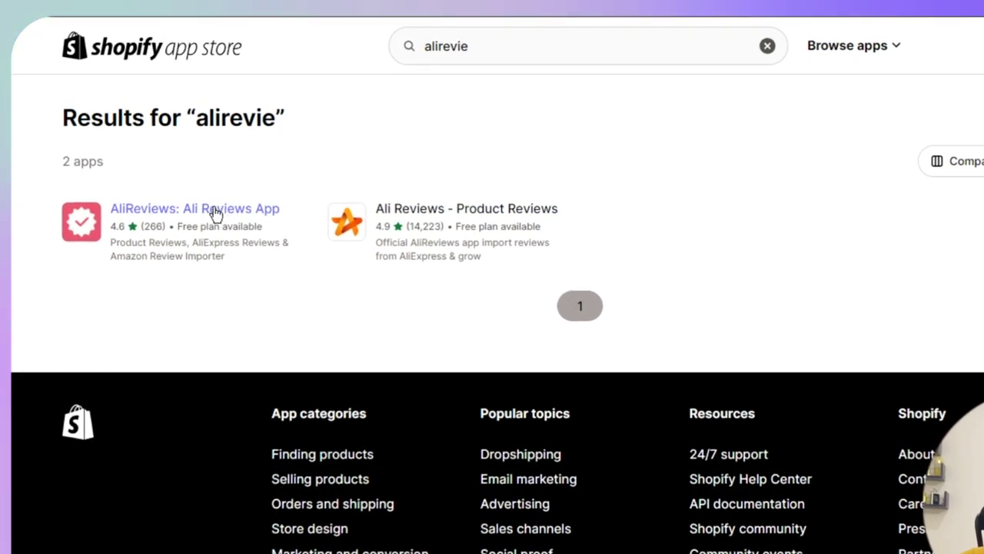
- Open the AliReviews: Ali Reviews App listing and choose Install
left_click(216, 213)
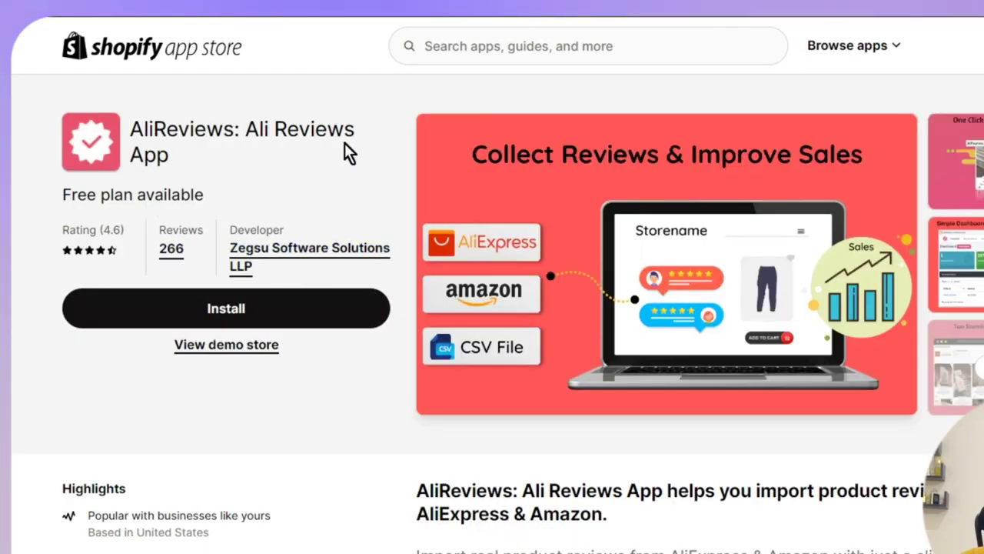
left_click(315, 309)
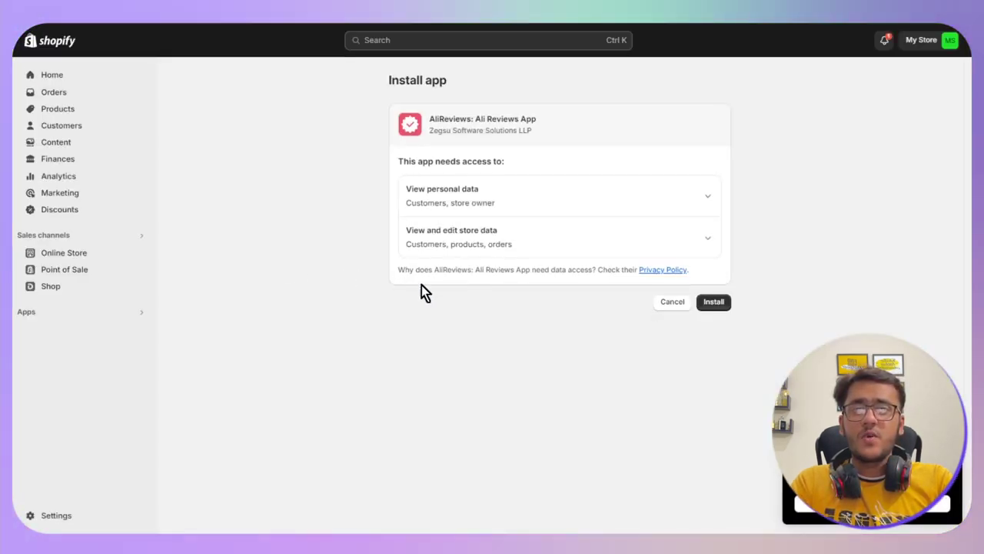
- Approve AliReviews' data access, install it, and close the Welcome to AliReviews popup
left_click(705, 306)
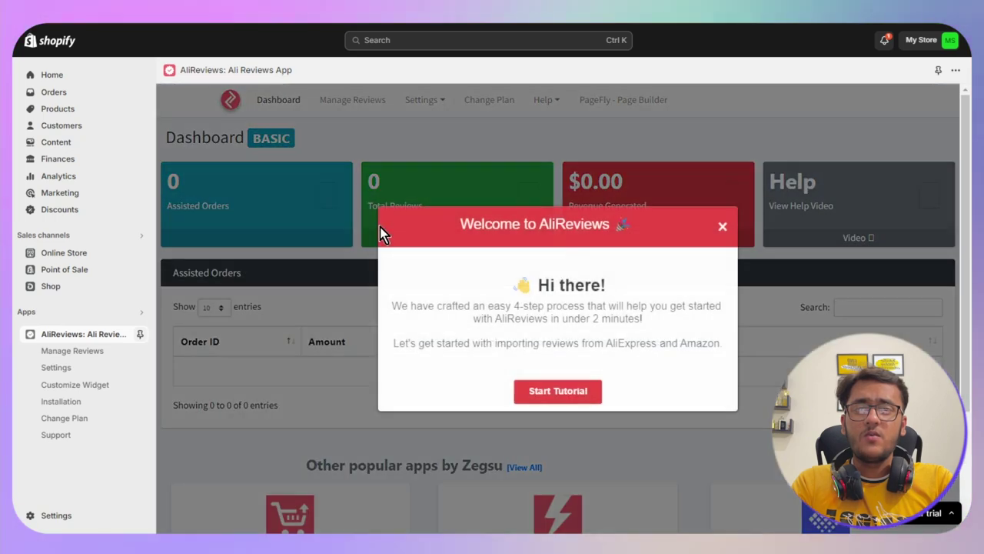
left_click(724, 222)
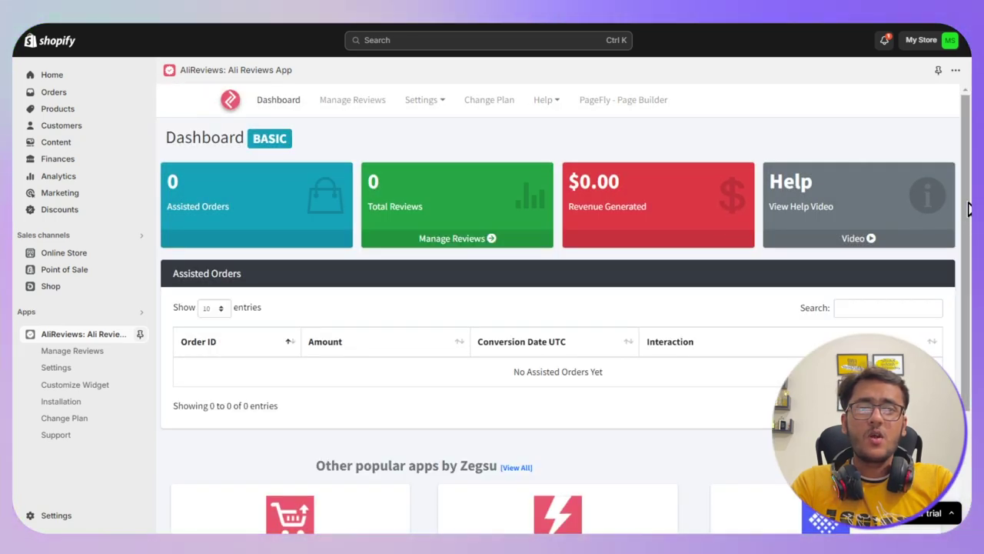
scroll(971, 209, "down", 3)
scroll(970, 209, "up", 3)
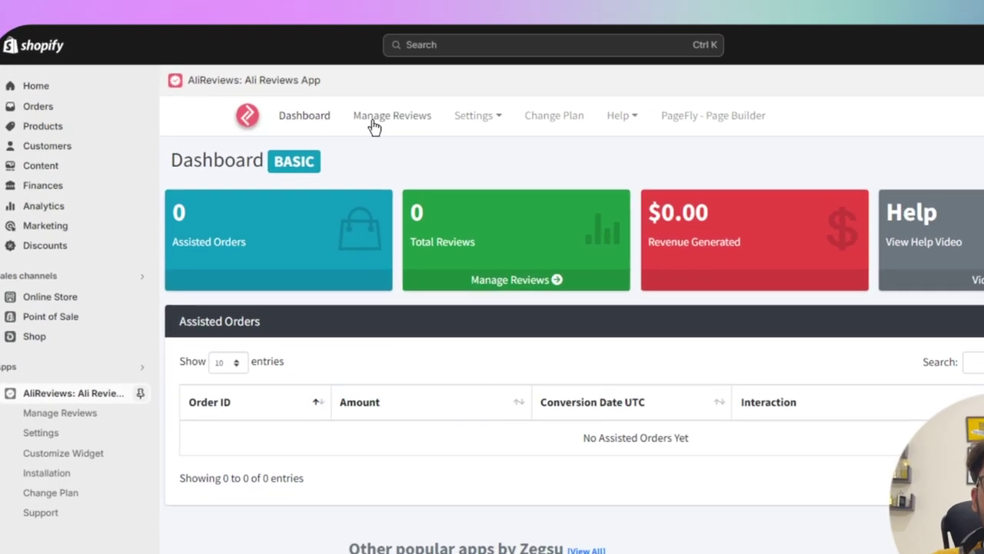
- In Manage Reviews, open Import Reviews on the Russian Double Headed Eagle brooch row
left_click(396, 119)
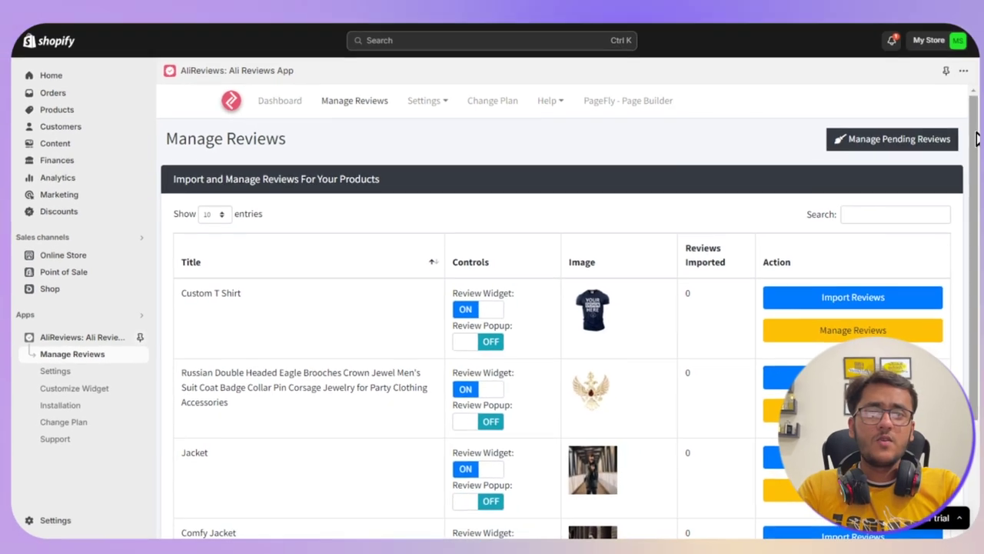
scroll(958, 259, "down", 3)
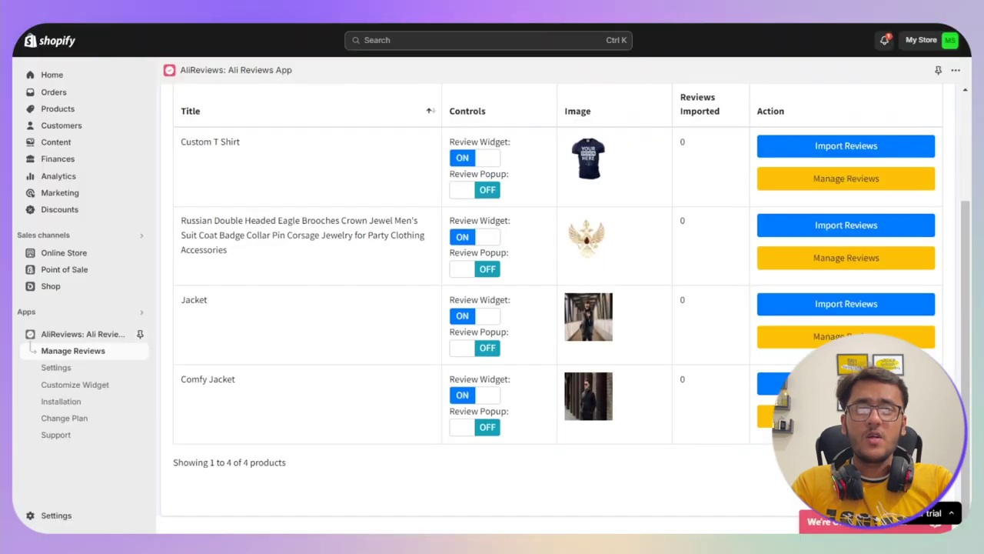
left_click(820, 226)
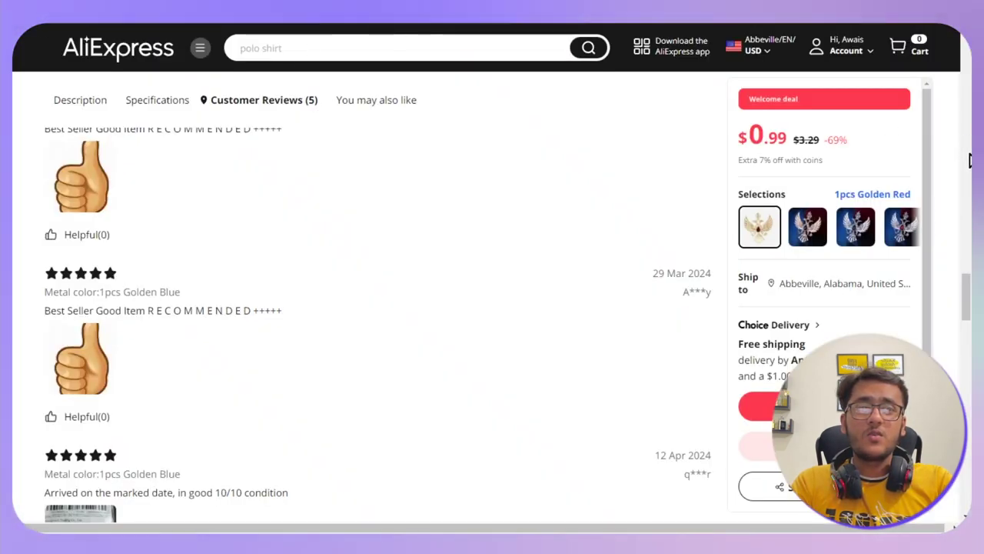
scroll(971, 199, "up", 2)
scroll(971, 199, "up", 10)
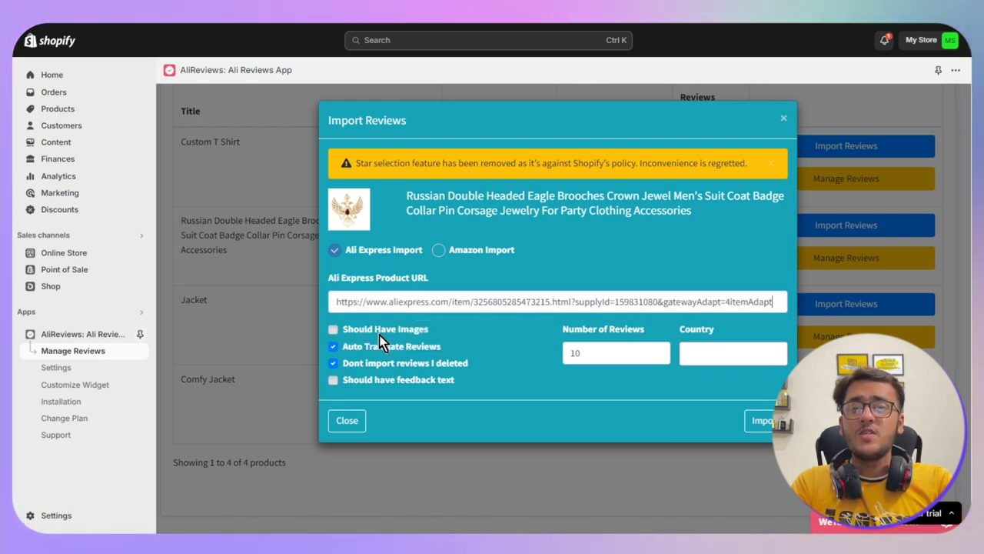
- Import up to 13 reviews with feedback text from All countries for the eagle brooch
left_click(332, 330)
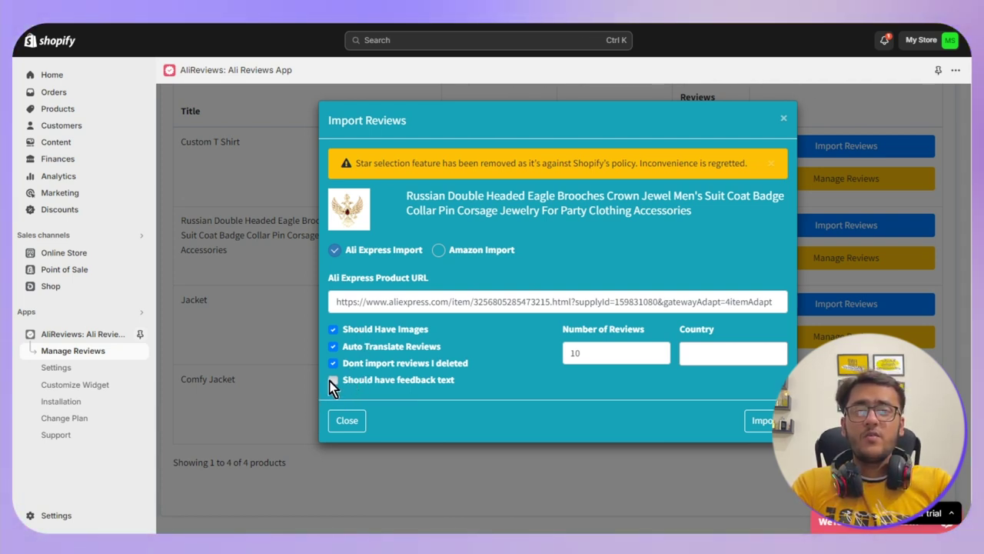
left_click(364, 382)
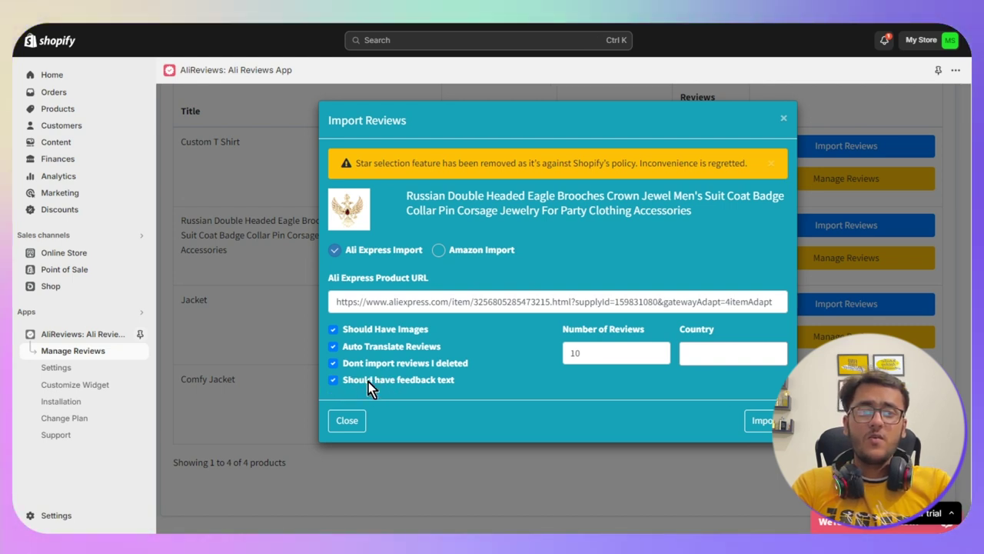
left_click_drag(578, 330, 659, 333)
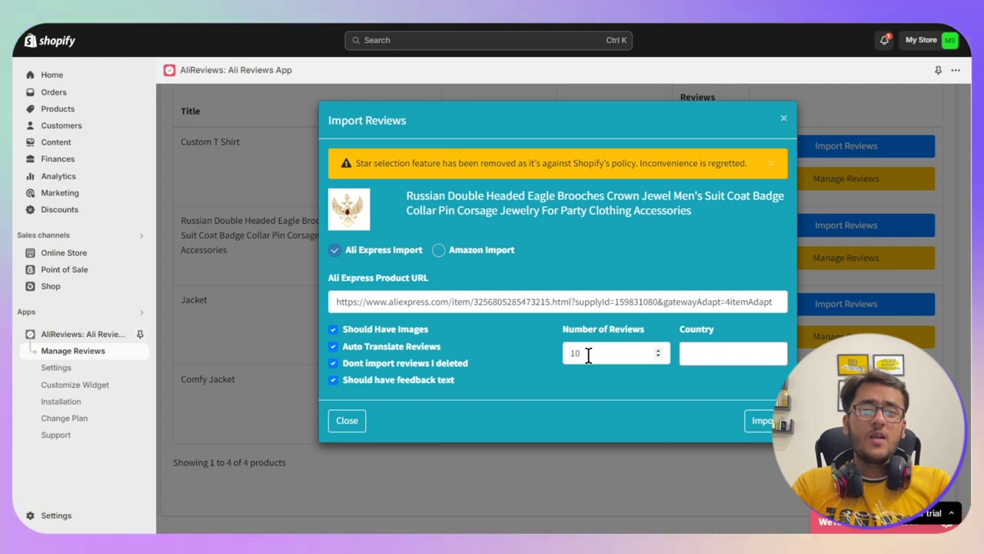
left_click(659, 356)
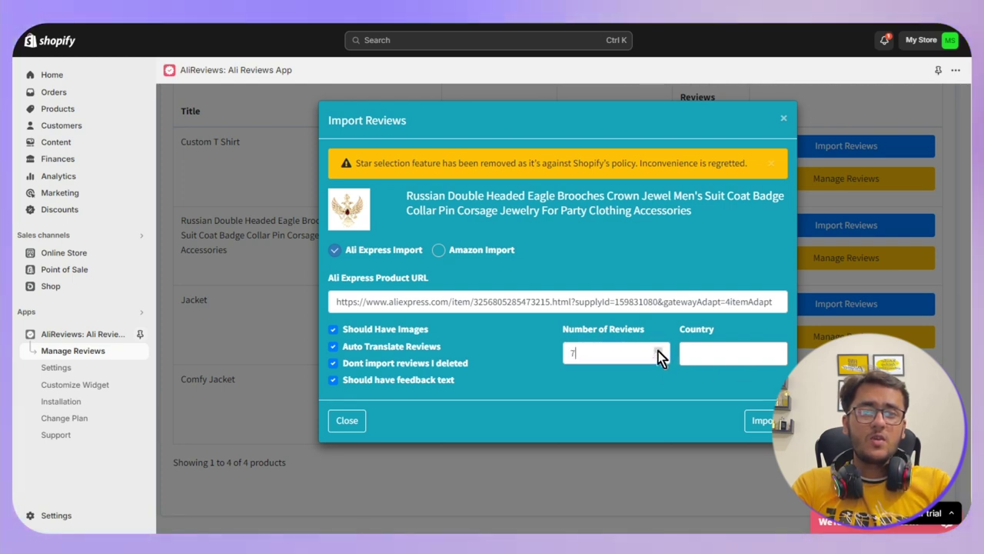
left_click(659, 350)
left_click(659, 349)
left_click(659, 350)
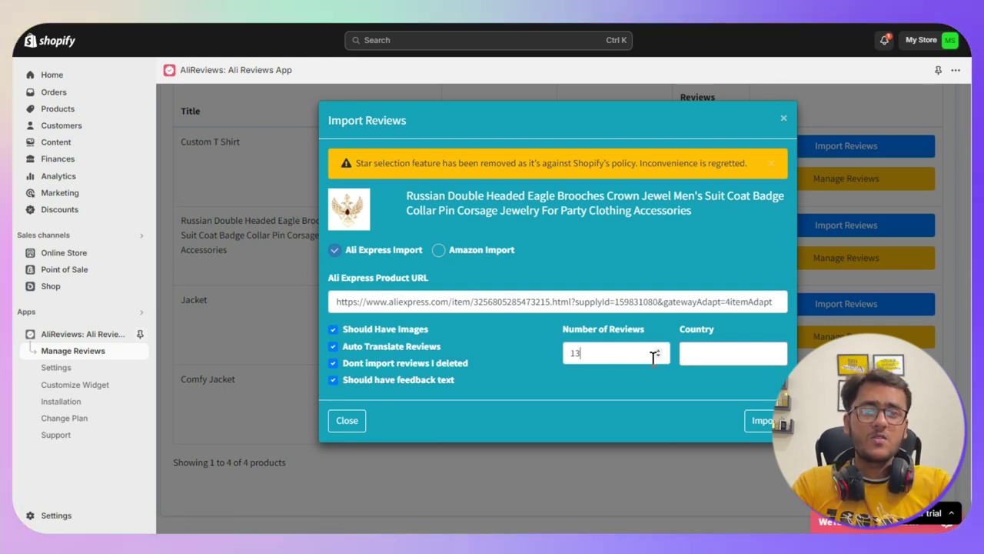
left_click(701, 352)
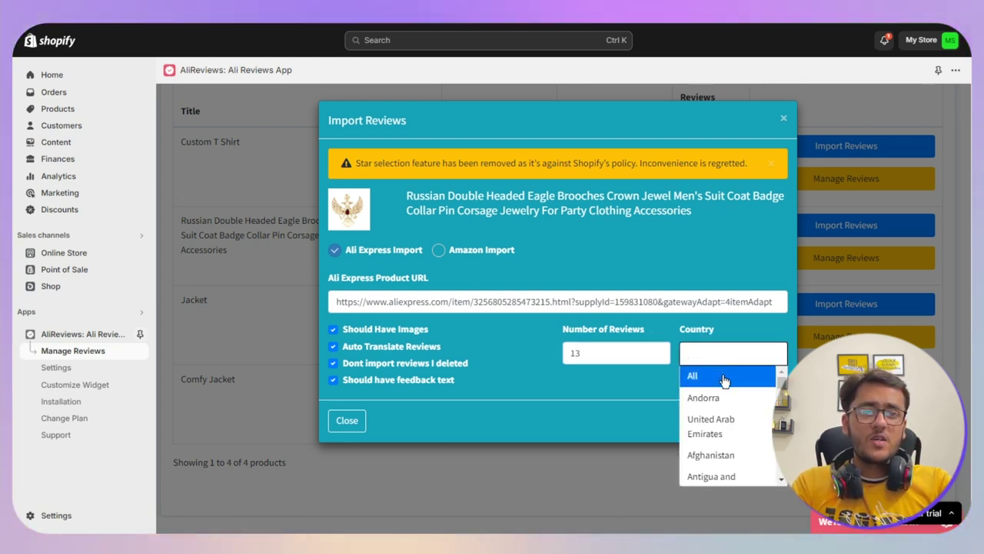
left_click(692, 375)
left_click(765, 422)
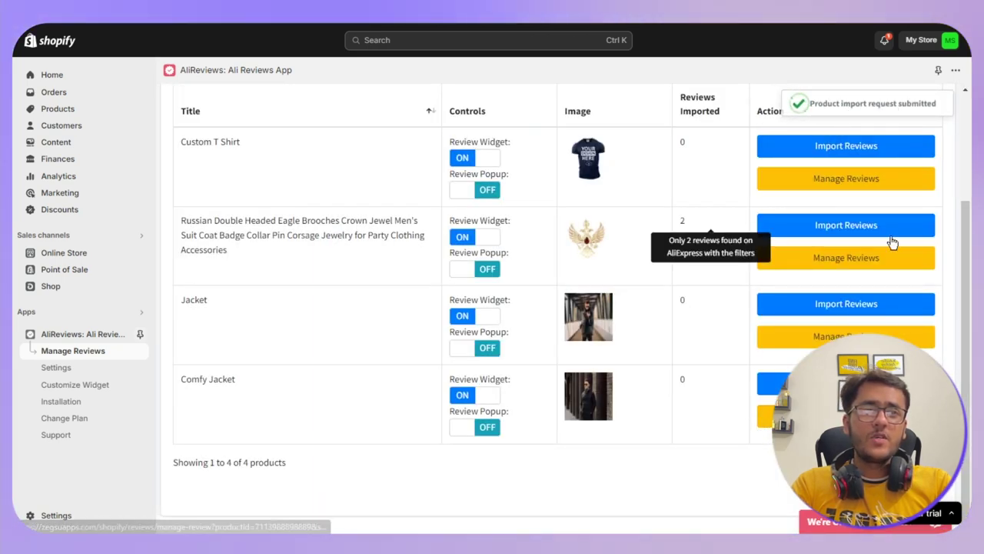
scroll(623, 140, "up", 2)
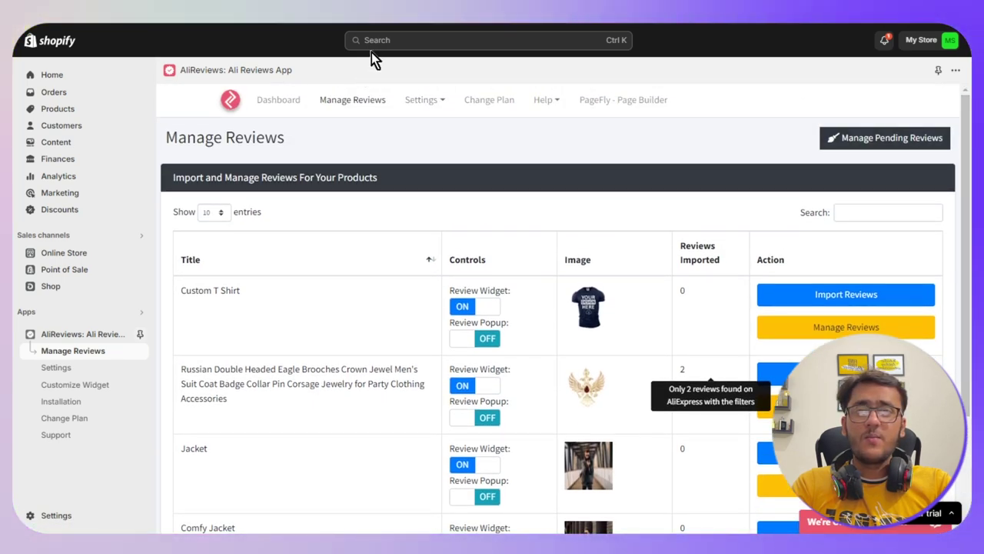
- Go to Online Store themes and customize the current Refresh theme
left_click(241, 29)
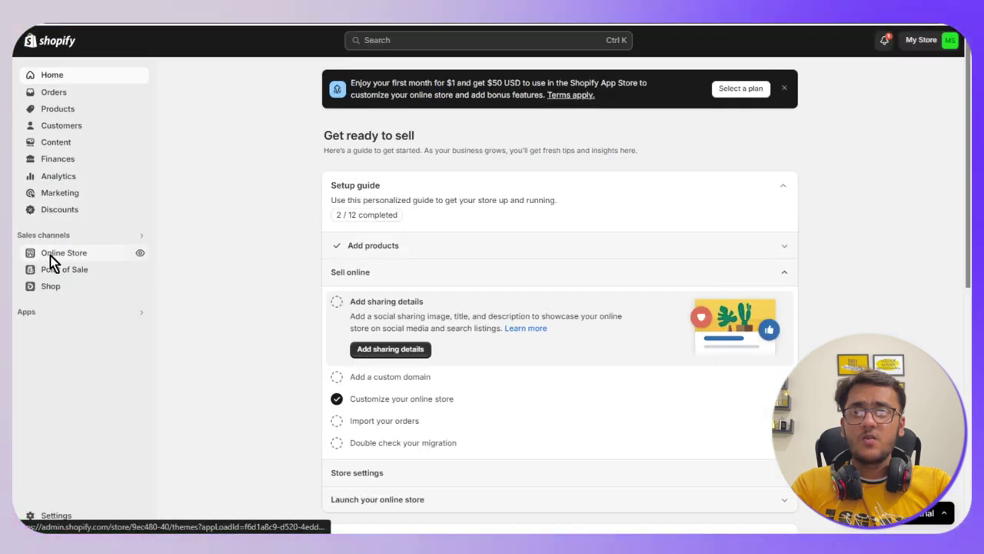
left_click(51, 254)
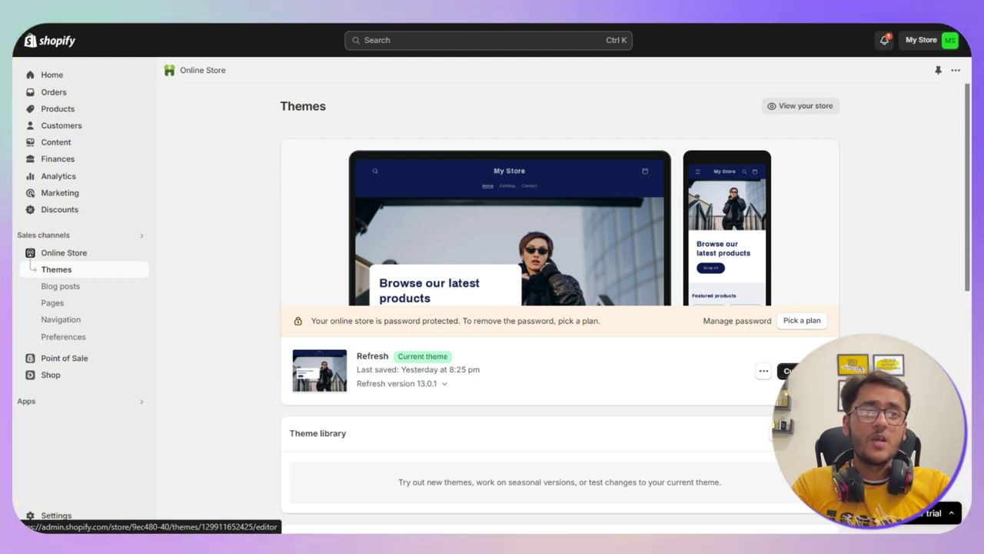
left_click(790, 371)
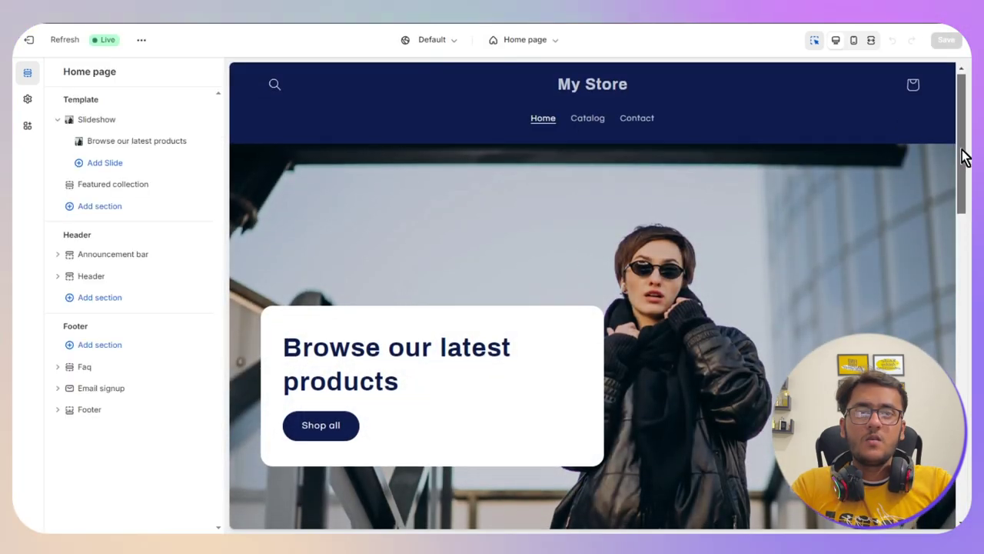
- On the brooch product template, add an AliReviews Product Widget app block to Product information
left_click_drag(965, 156, 961, 334)
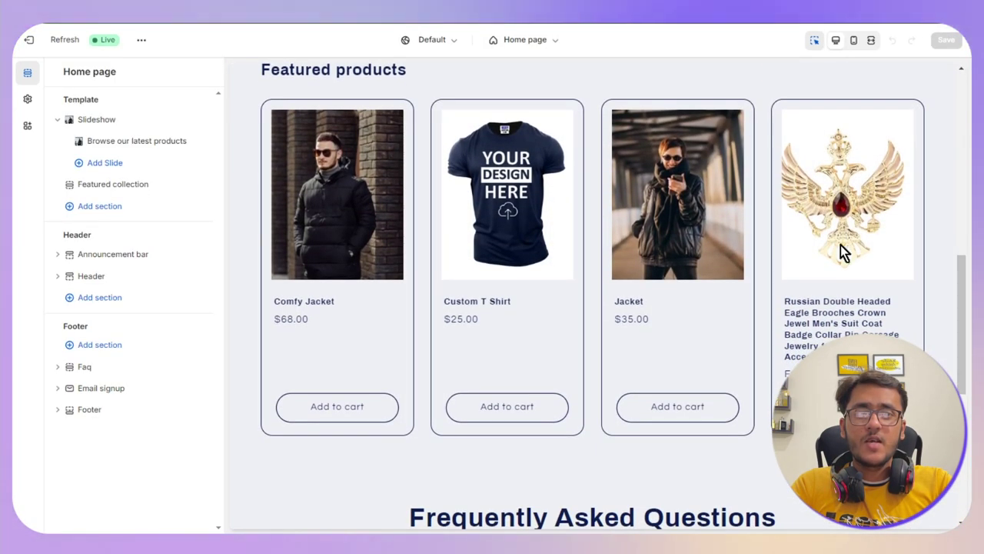
left_click(837, 319)
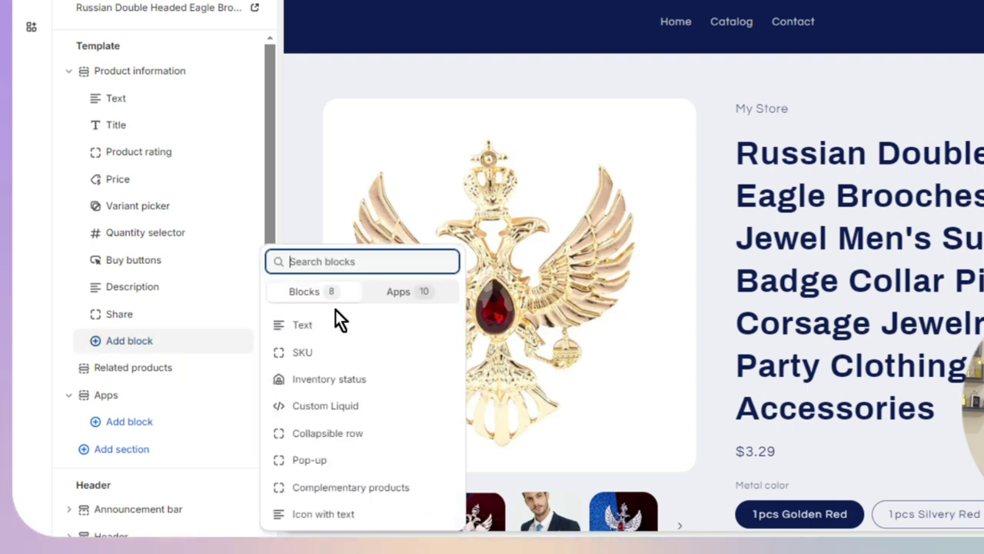
left_click(375, 295)
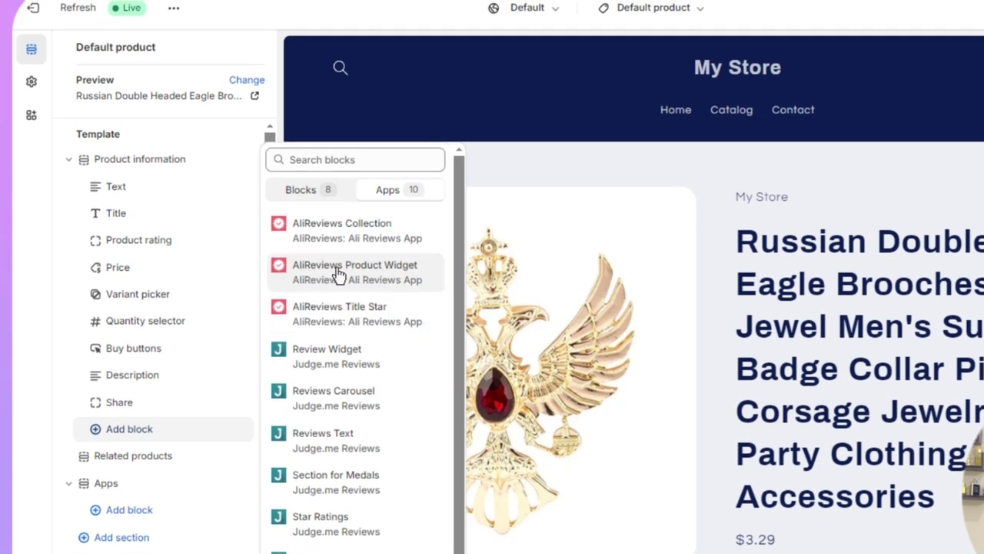
left_click(333, 271)
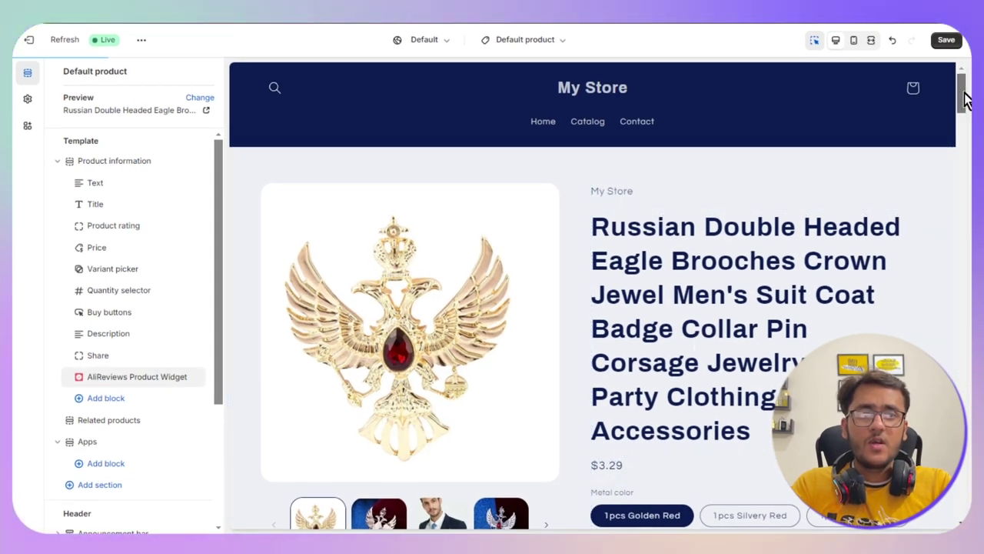
- Check the Customer reviews widget shows two five-star reviews, then return to the AliReviews page
left_click_drag(967, 98, 967, 442)
scroll(967, 442, "down", 1)
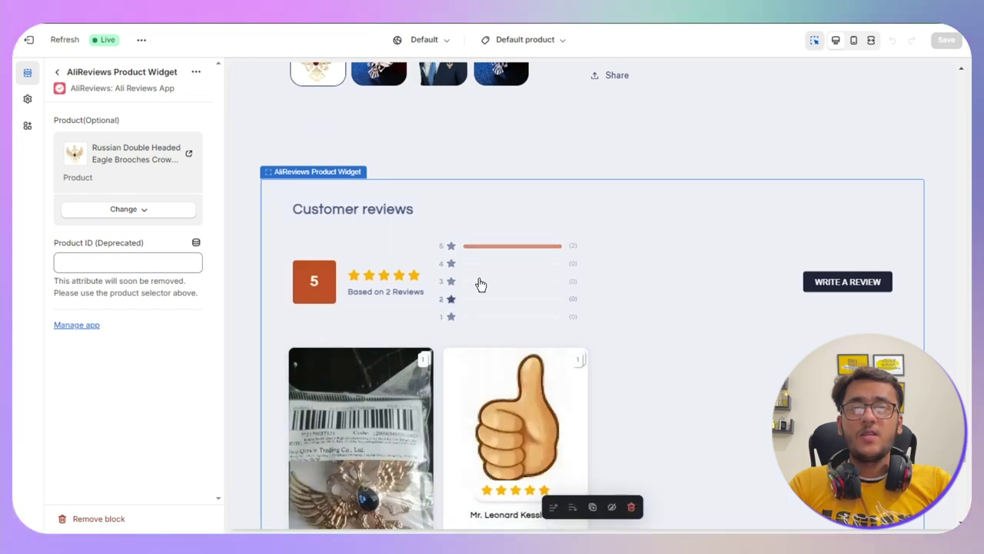
scroll(450, 323, "down", 4)
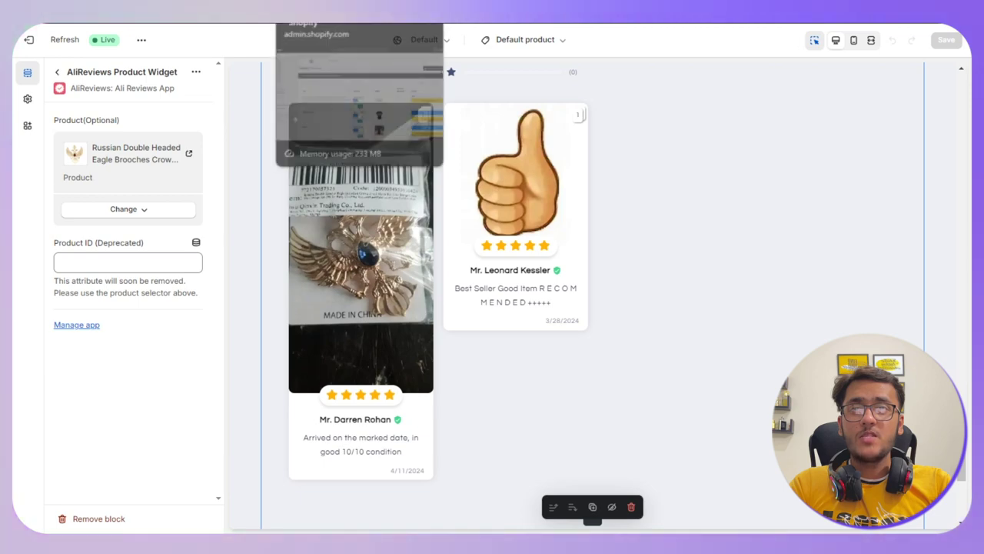
left_click(360, 15)
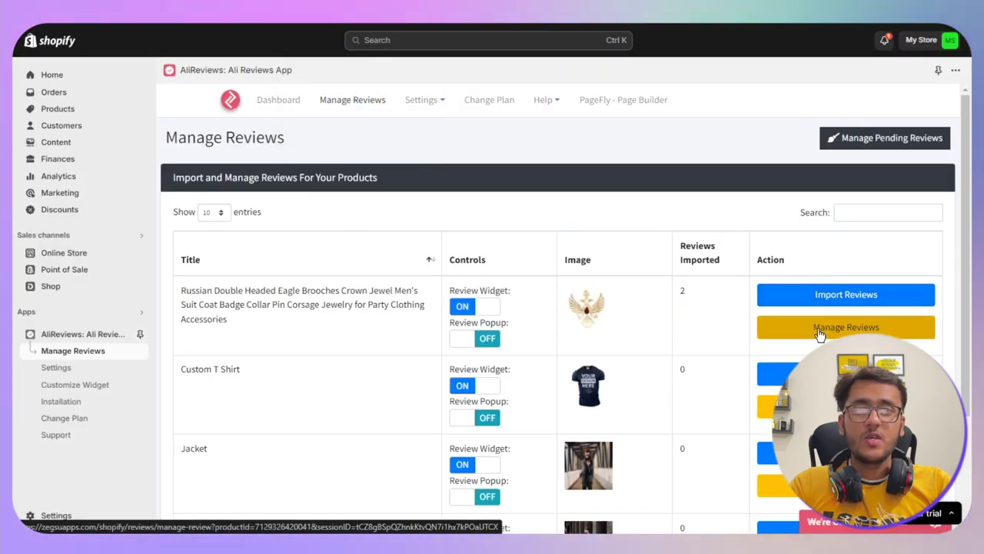
- Open the eagle brooch's imported reviews and look over its 5-rating, 2-review list
left_click(819, 335)
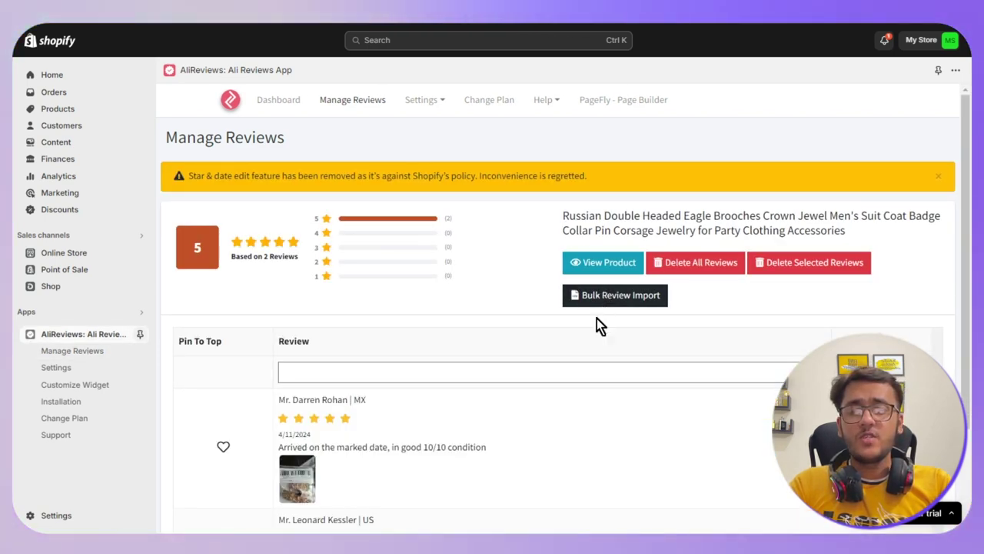
scroll(417, 405, "down", 2)
scroll(418, 404, "up", 1)
scroll(418, 404, "up", 1)
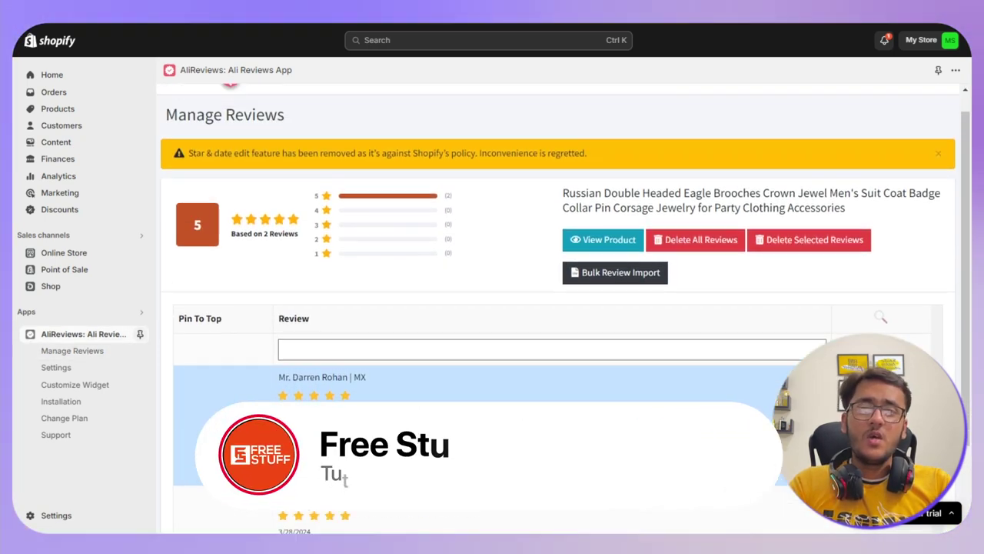
scroll(339, 368, "up", 1)
scroll(363, 361, "down", 2)
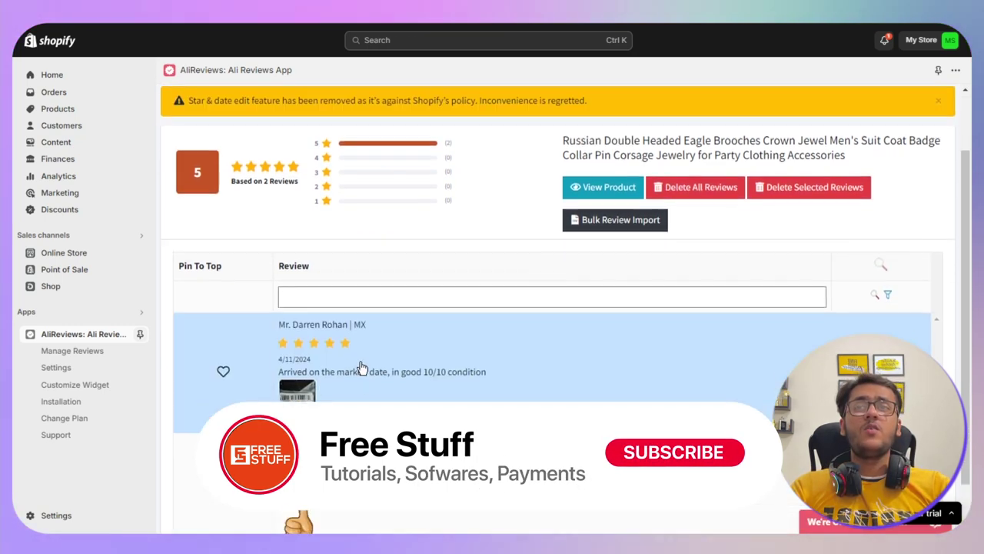